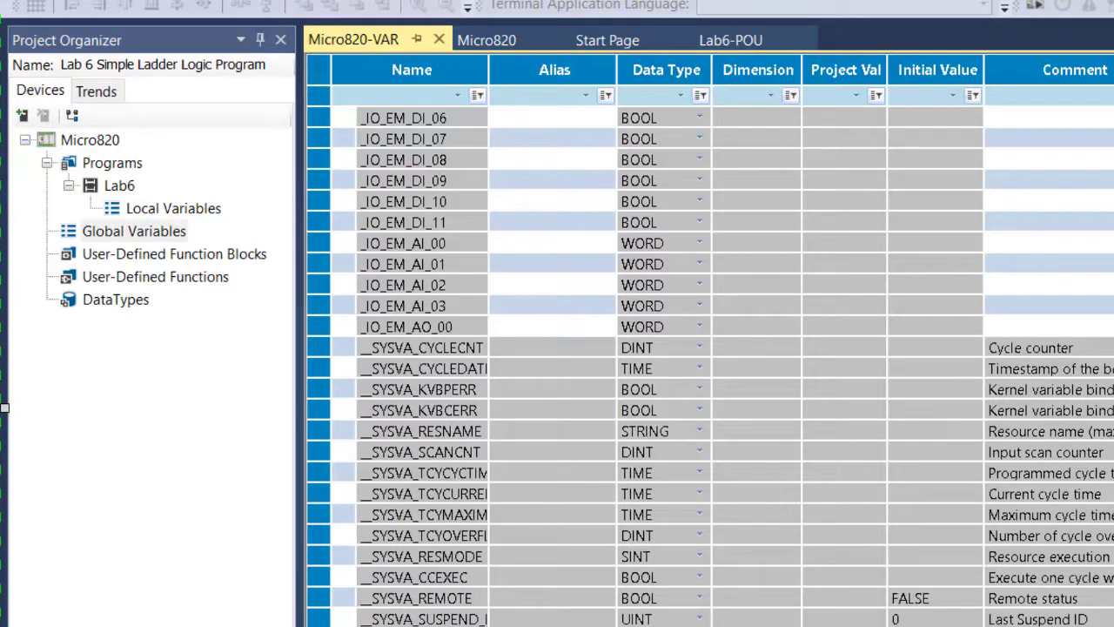
# - Review the I/O aliases in the Micro820 global variables and open the Lab6 ladder program to examine its rungs
pyautogui.scroll(5, 557, 349)
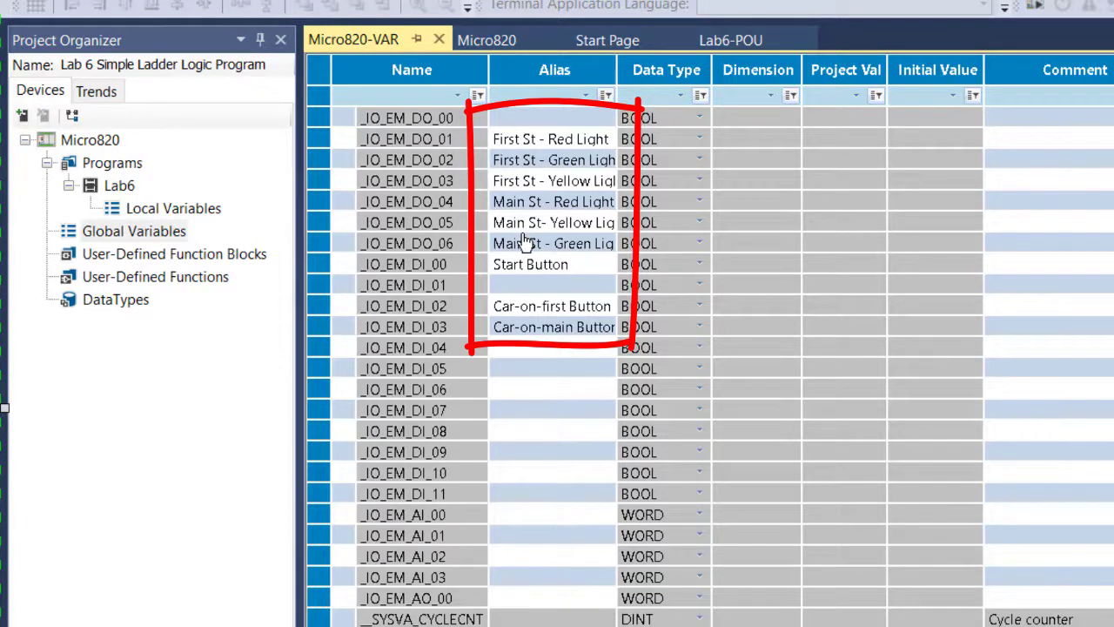
pyautogui.doubleClick(108, 186)
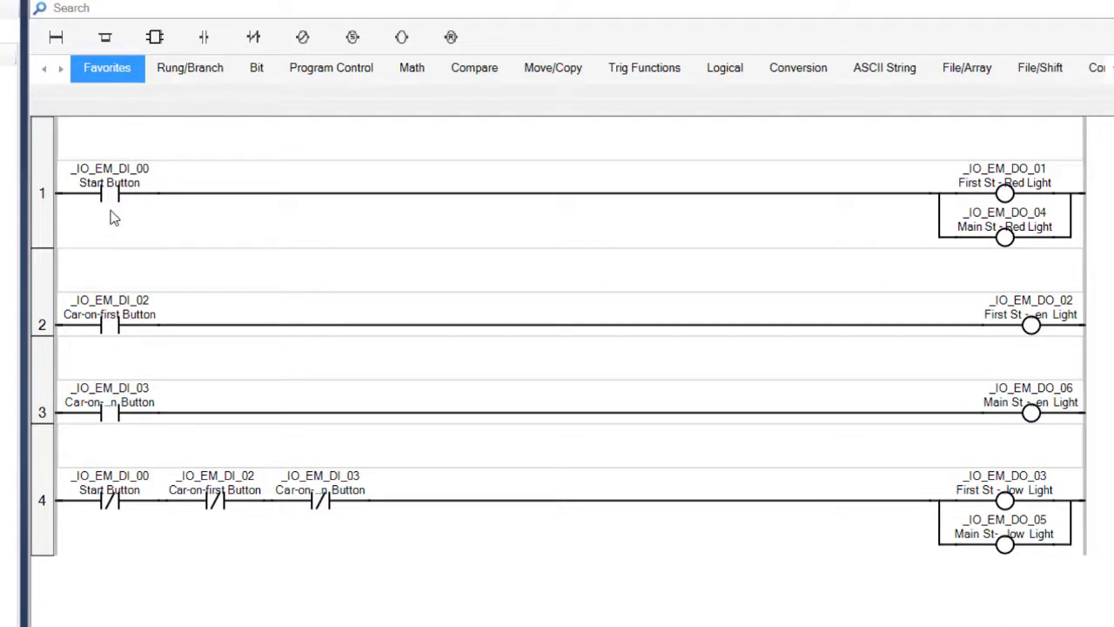
pyautogui.click(129, 174)
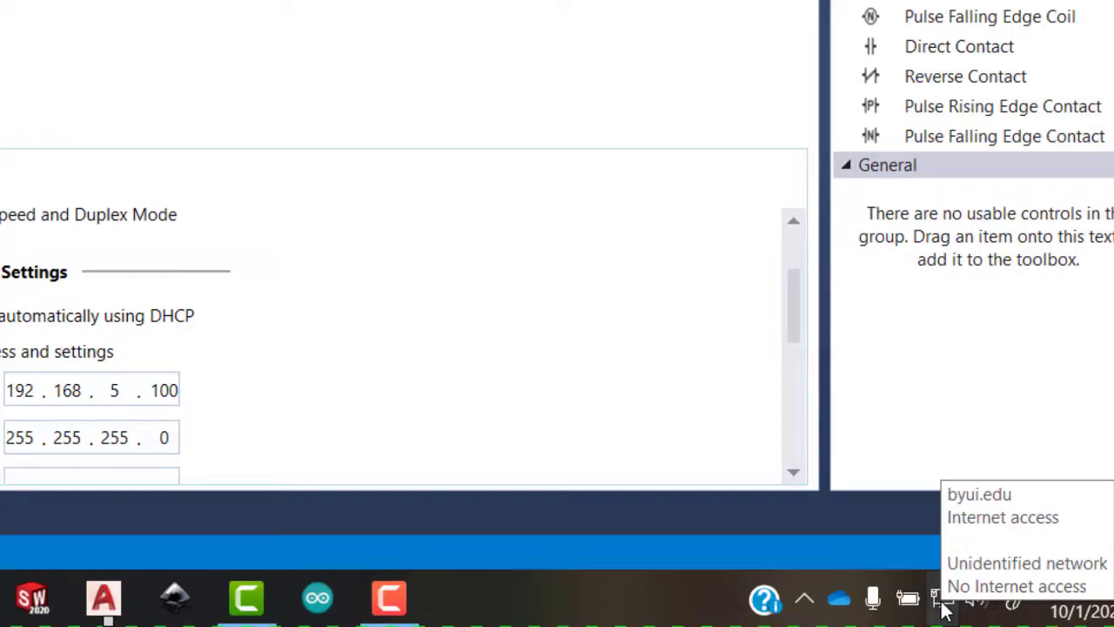
# - In the Windows network settings, give the Ethernet adapter the static IPv4 address 192.168.5.102 with subnet mask 255.255.255.0
pyautogui.rightClick(945, 602)
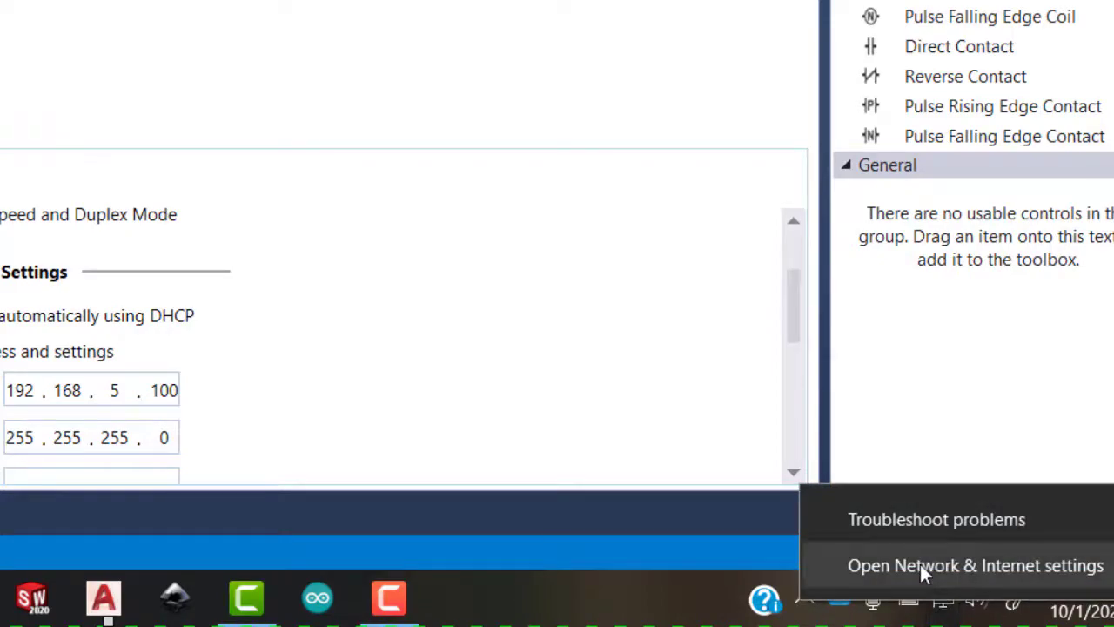
pyautogui.click(920, 564)
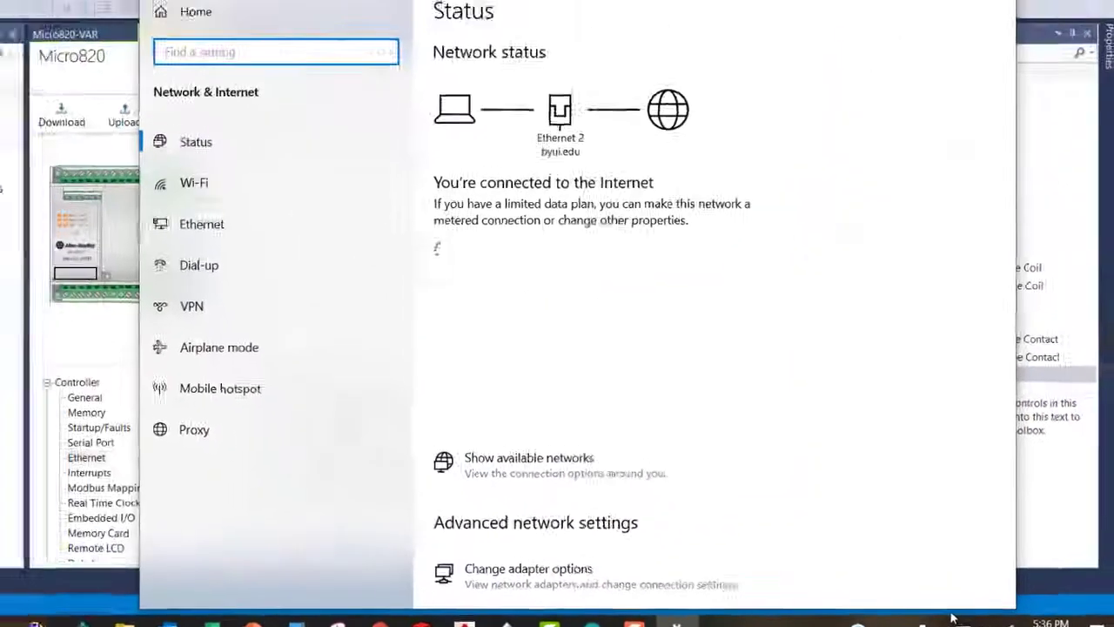
pyautogui.click(307, 271)
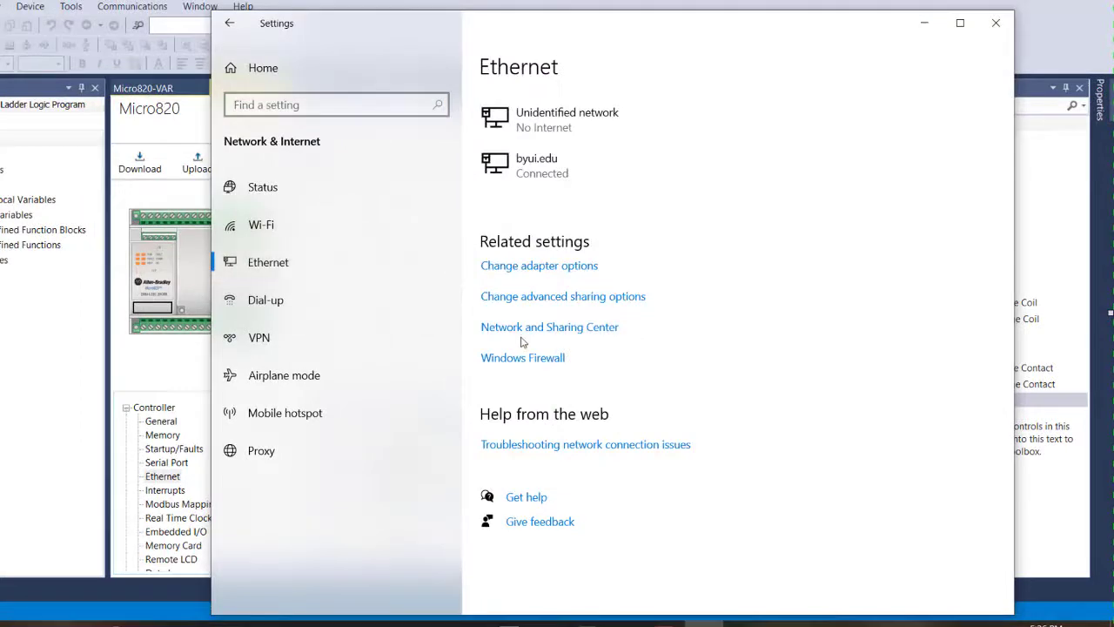
pyautogui.click(522, 336)
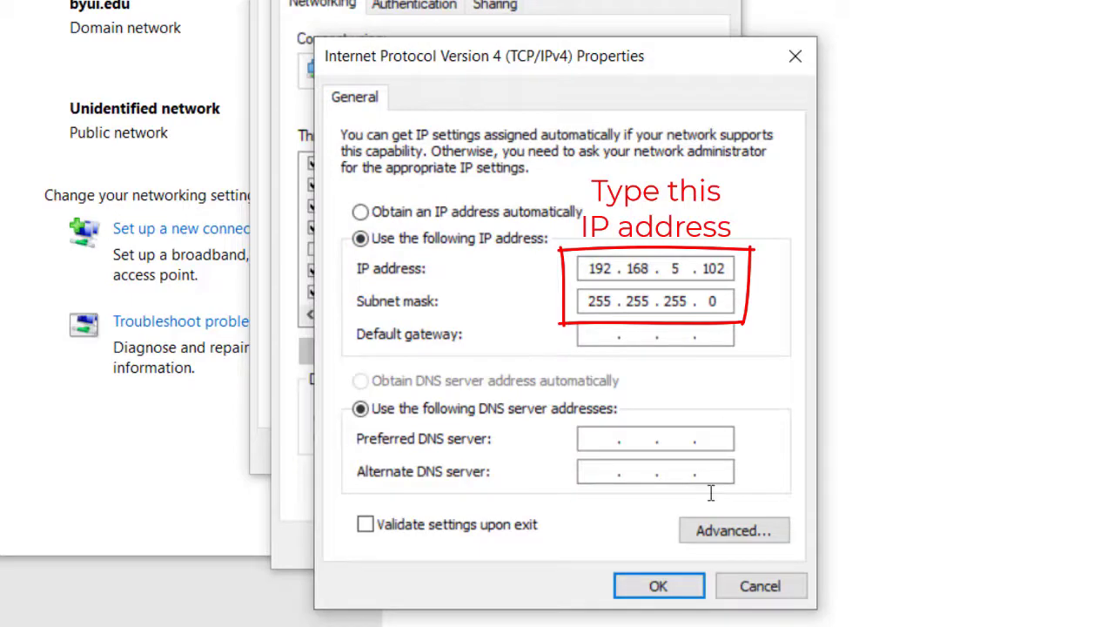
pyautogui.click(668, 592)
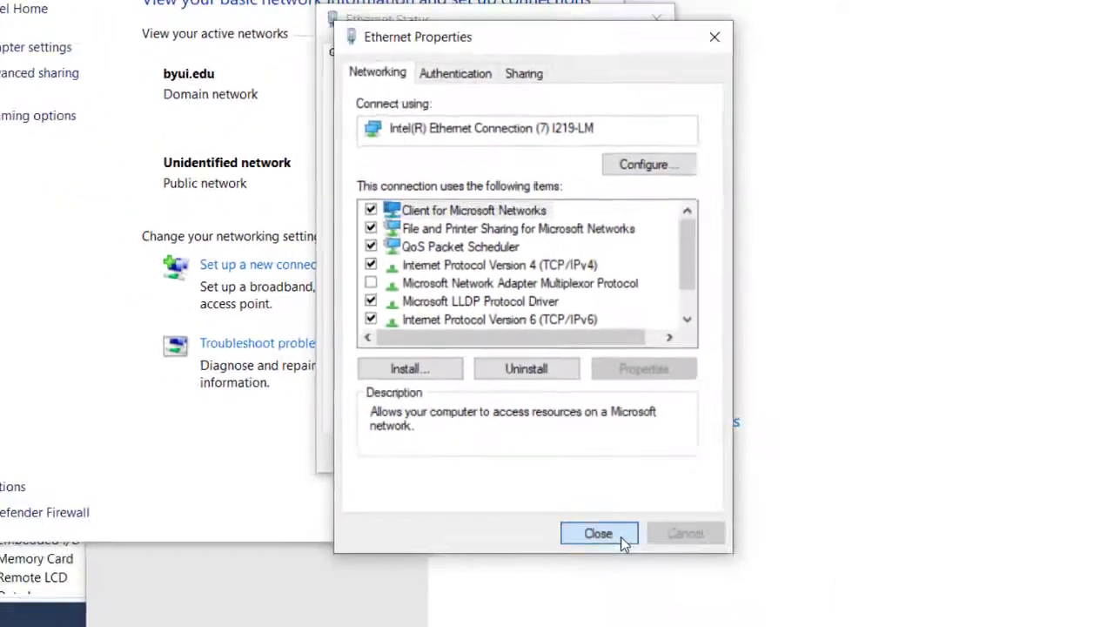
pyautogui.click(621, 538)
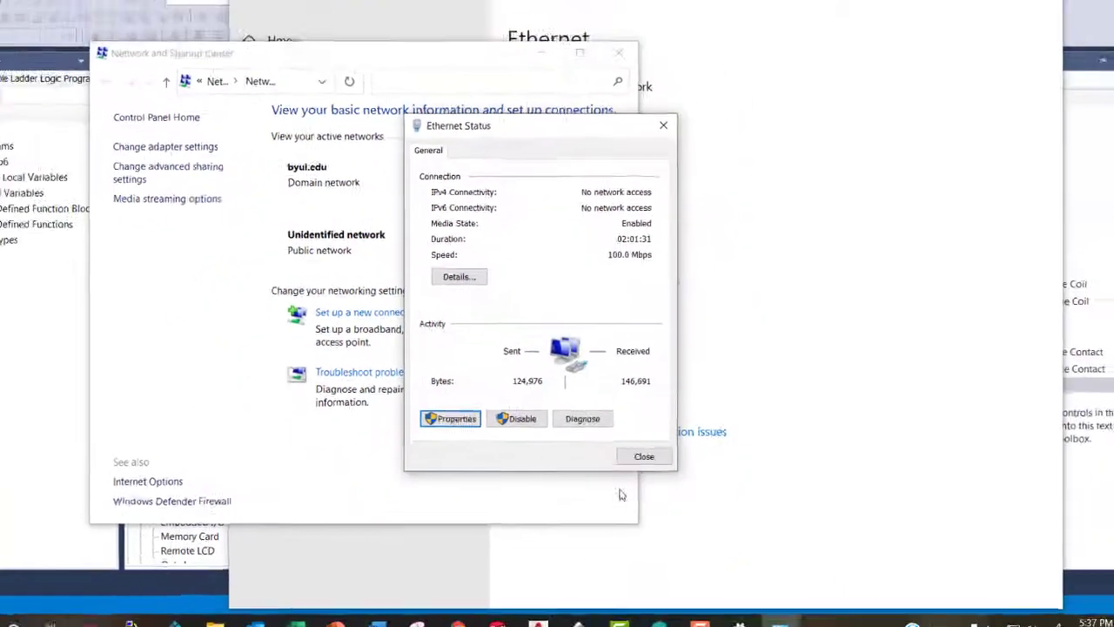
pyautogui.click(649, 457)
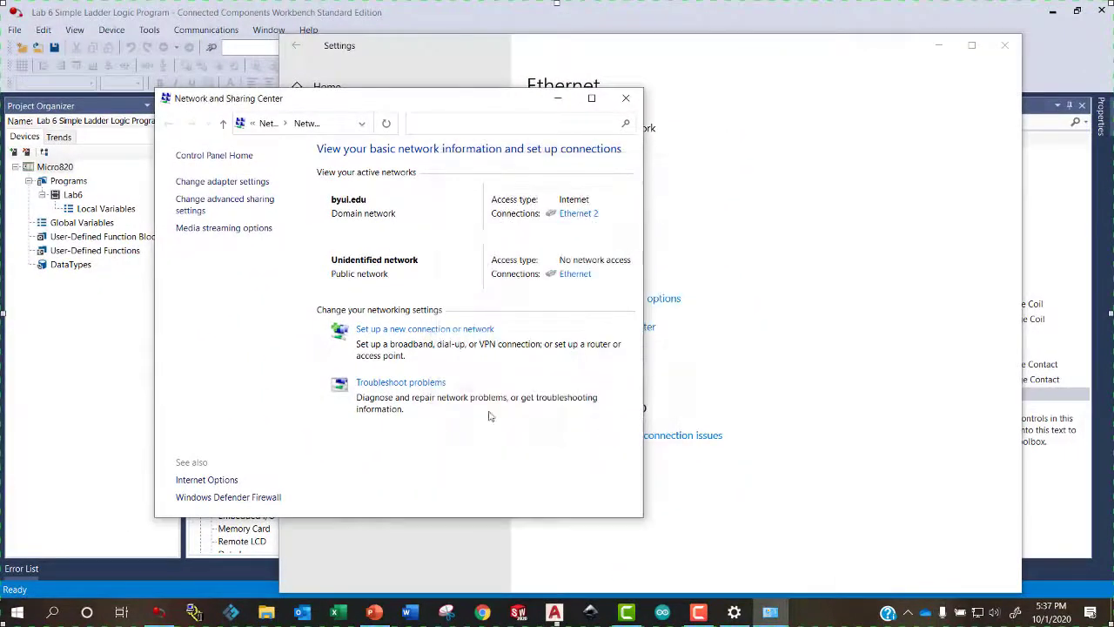
# - Switch to RSLinx Classic and browse the AB_ETHIP-1 Ethernet driver in RSWho for the Micro820 controller
pyautogui.click(159, 612)
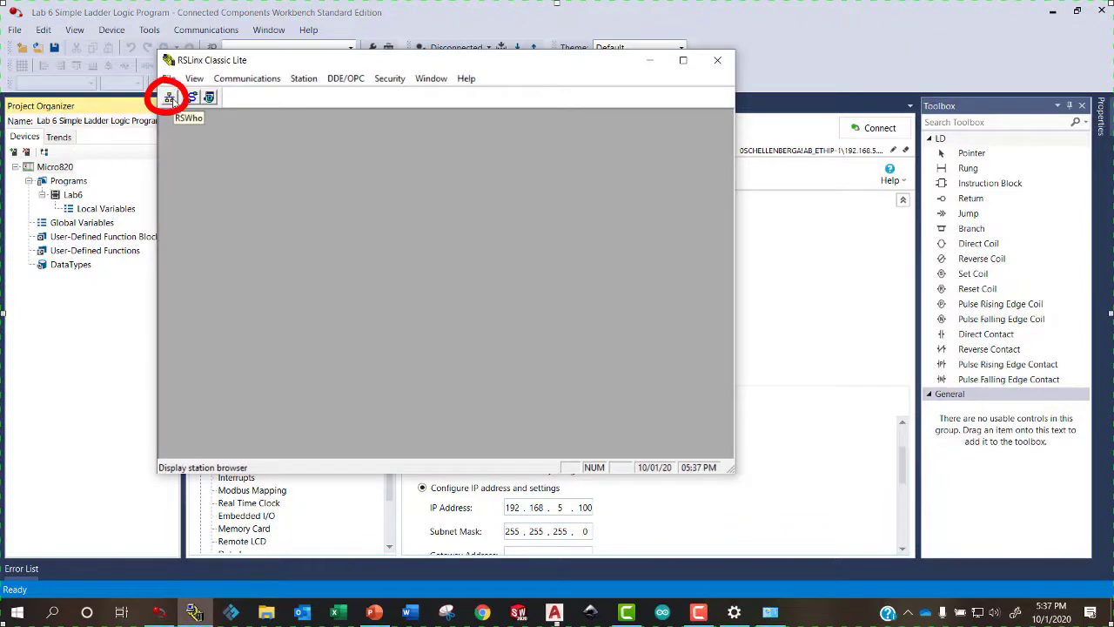
pyautogui.click(167, 94)
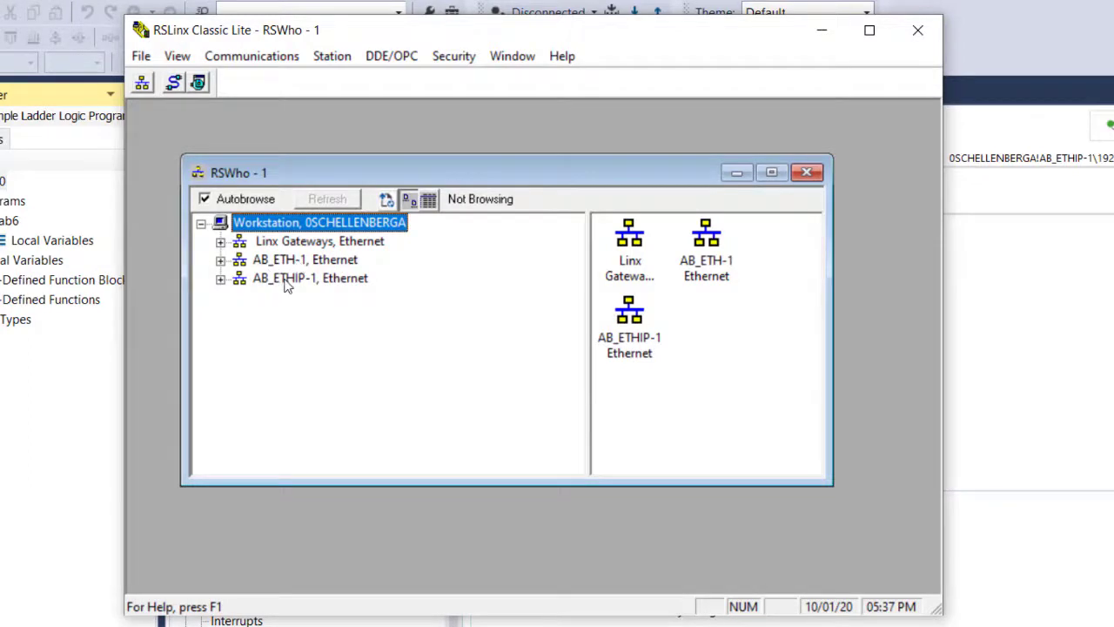
pyautogui.click(287, 281)
pyautogui.click(220, 279)
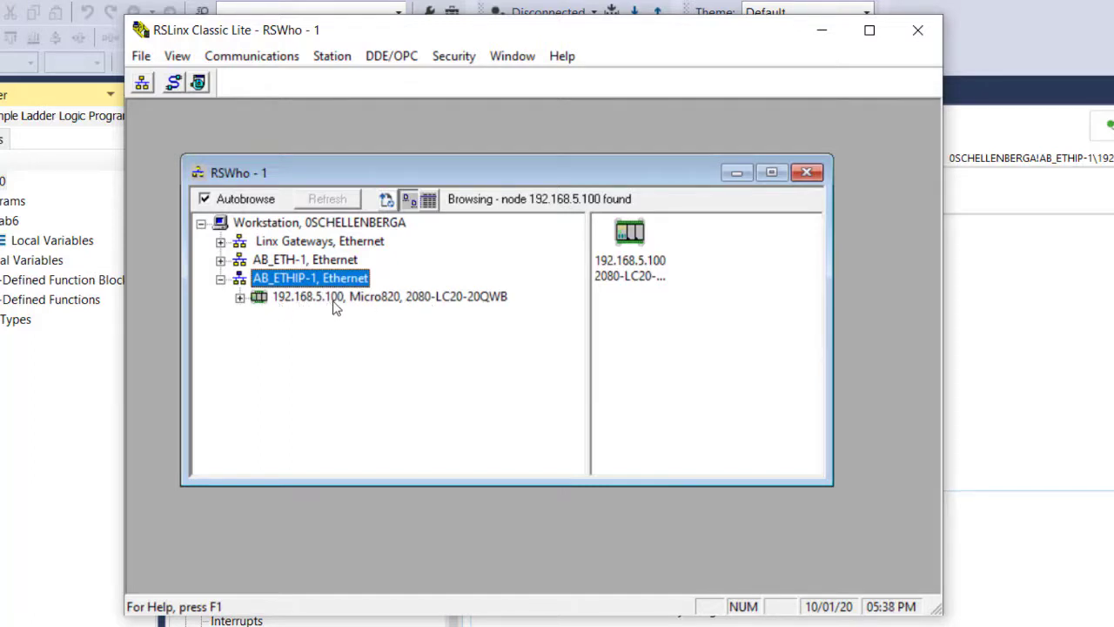
pyautogui.click(279, 263)
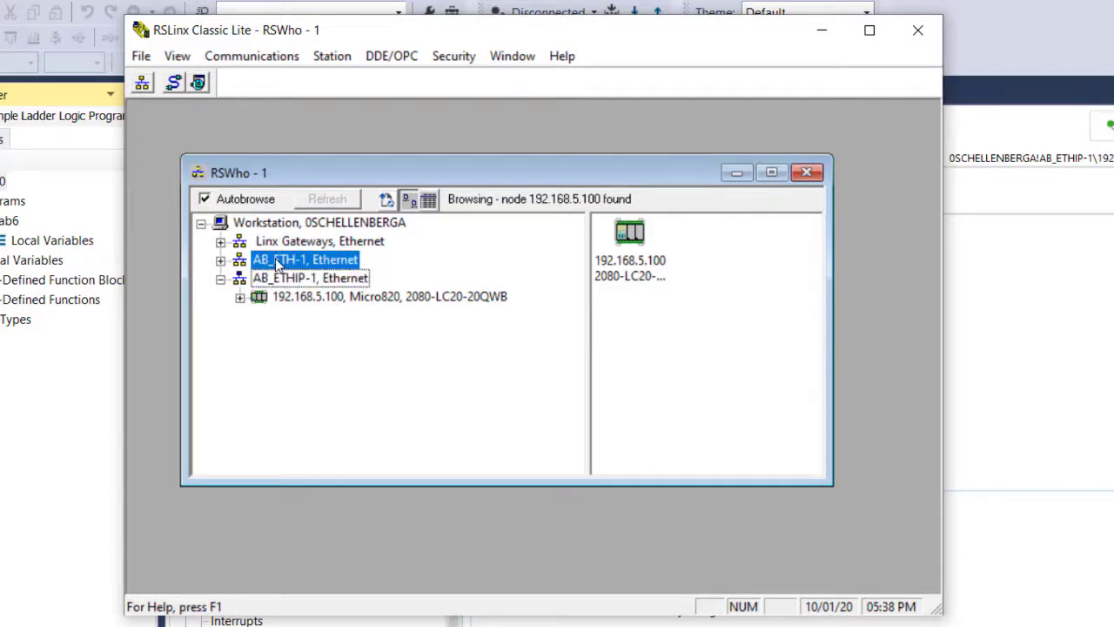
pyautogui.click(798, 177)
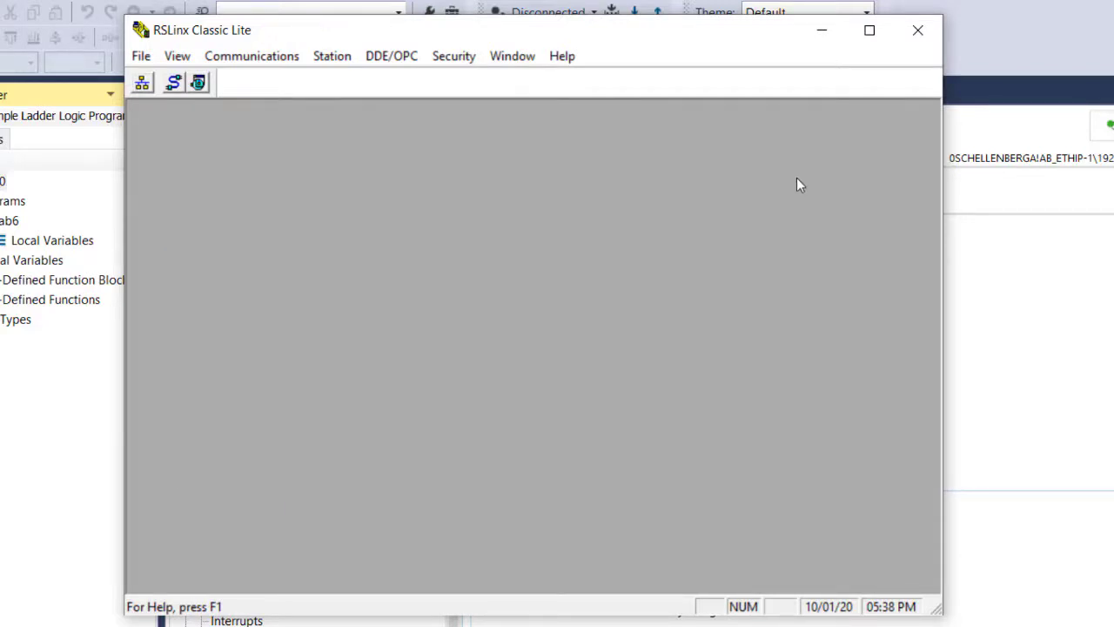
# - Check the AB_ETHIP-1 EtherNet/IP driver settings, accepting Browse Local Subnet with the Intel(R) Ethernet Connection (7) I219-LM adapter
pyautogui.click(174, 84)
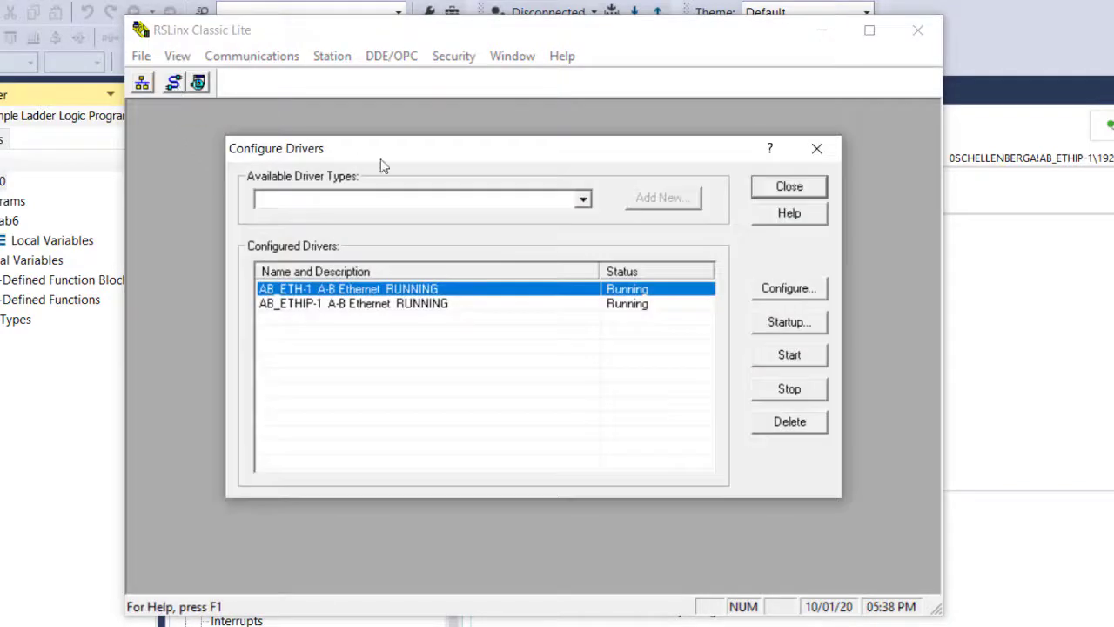
pyautogui.click(583, 199)
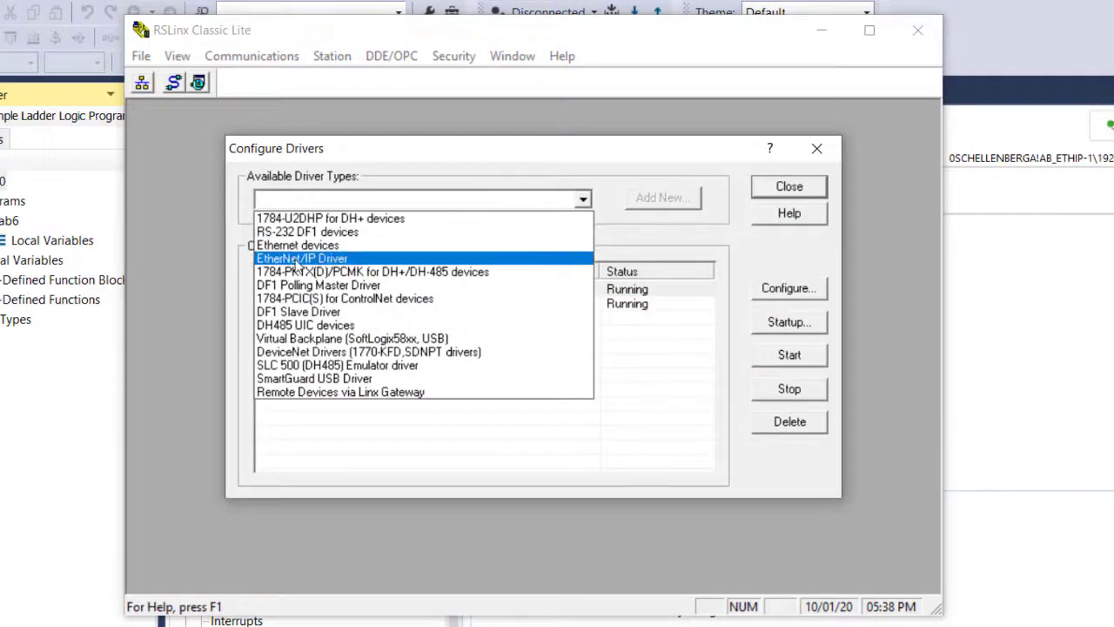
pyautogui.click(300, 261)
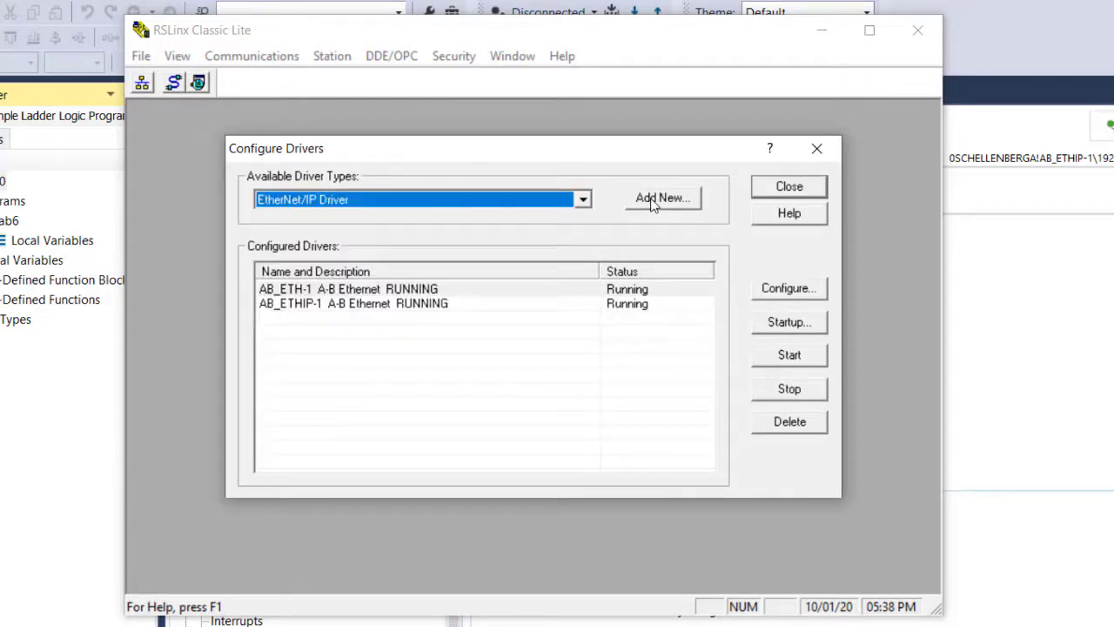
pyautogui.click(376, 304)
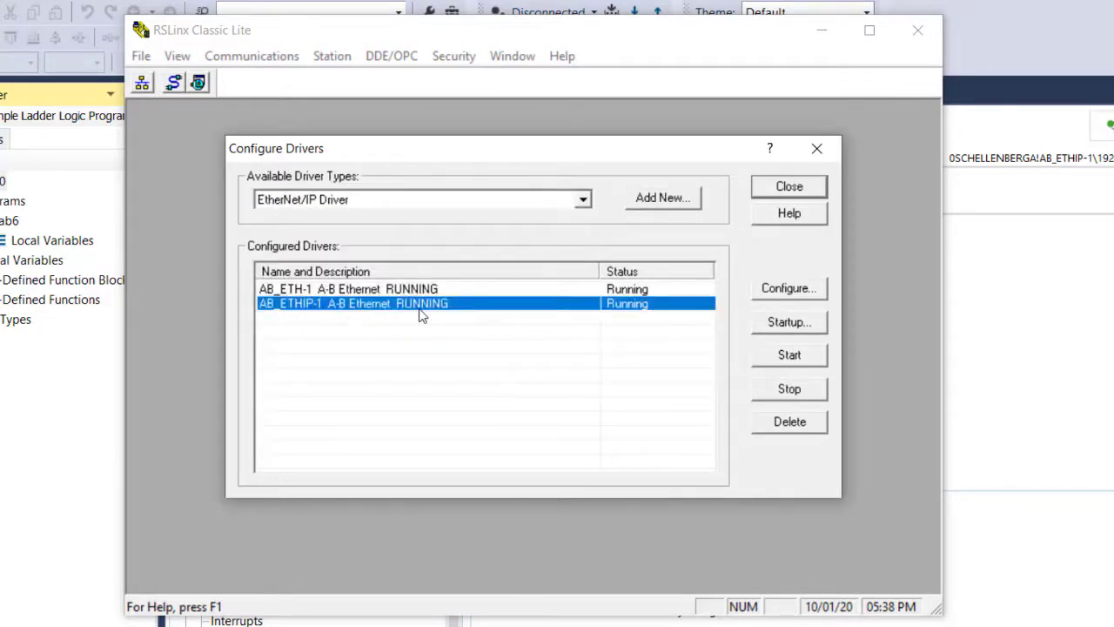
pyautogui.click(788, 288)
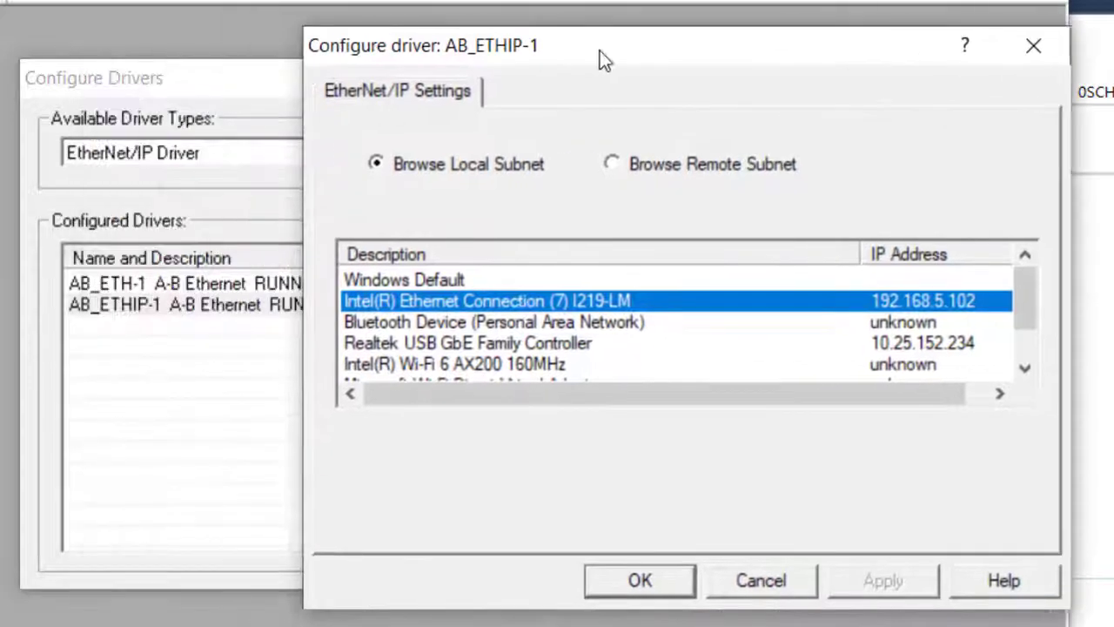
pyautogui.moveTo(599, 51); pyautogui.dragTo(617, 51)
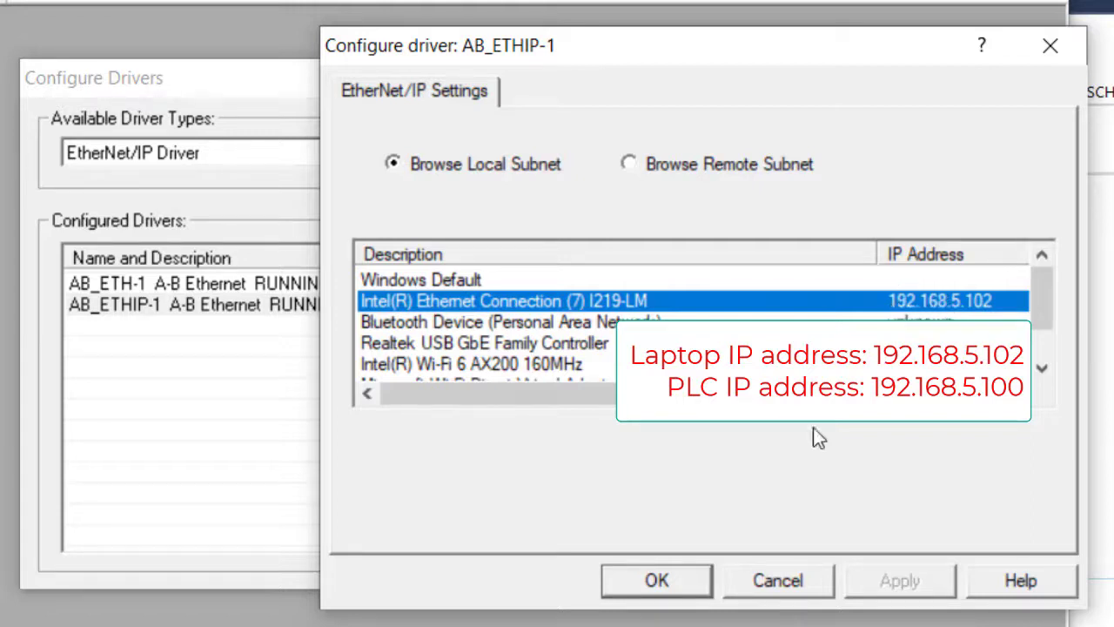
pyautogui.click(659, 586)
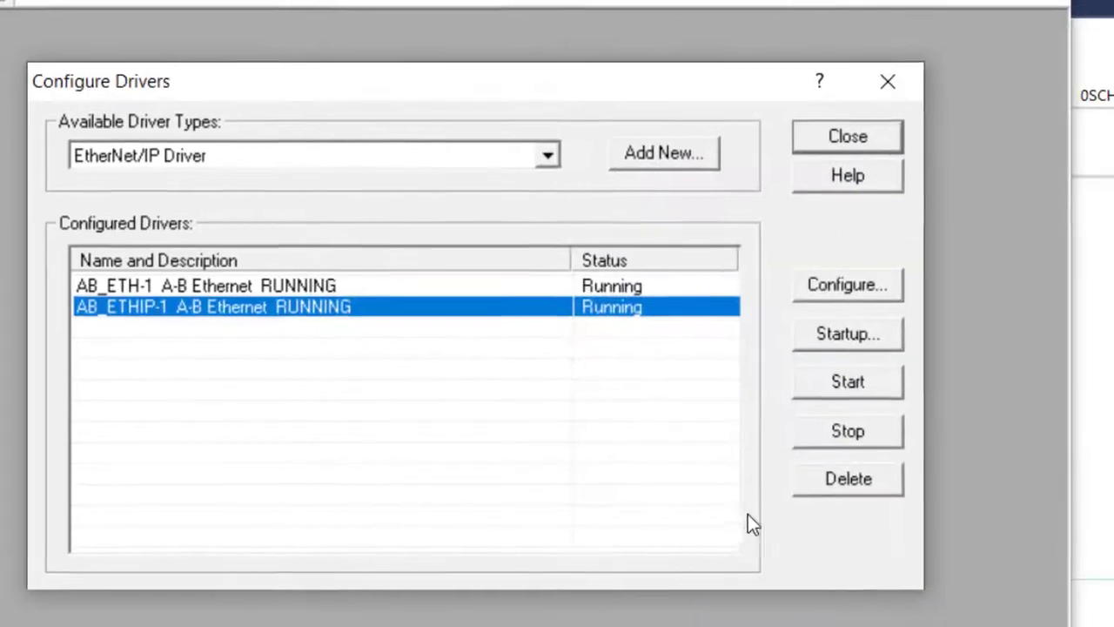
pyautogui.click(844, 134)
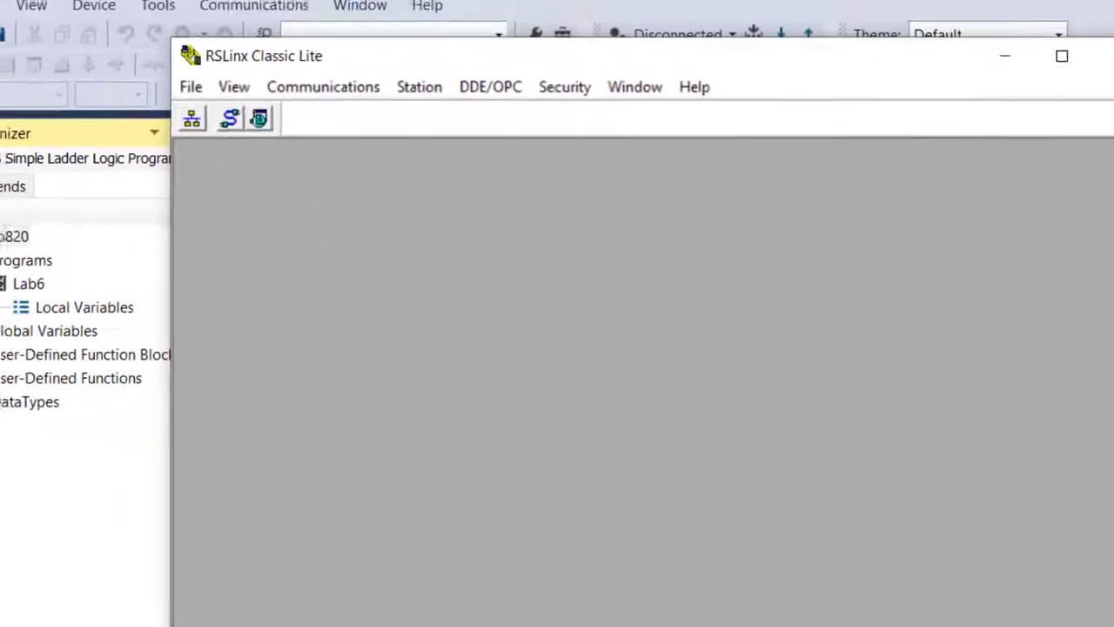
pyautogui.click(1095, 13)
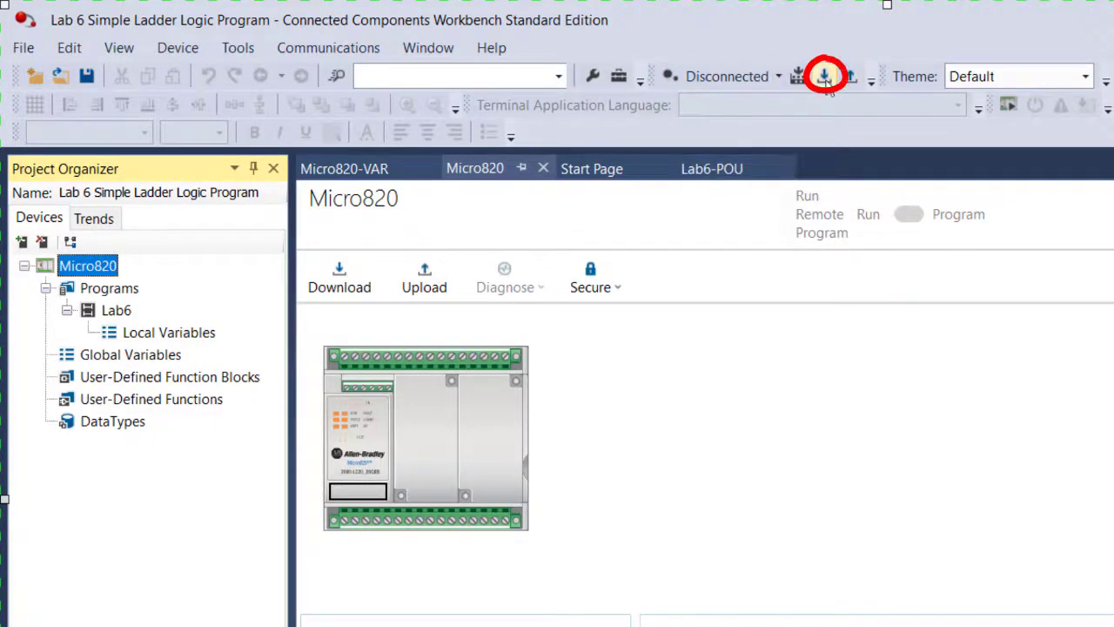
# - Download the Lab 6 project with project values to the Micro820 controller and switch it to Remote Run
pyautogui.rightClick(91, 268)
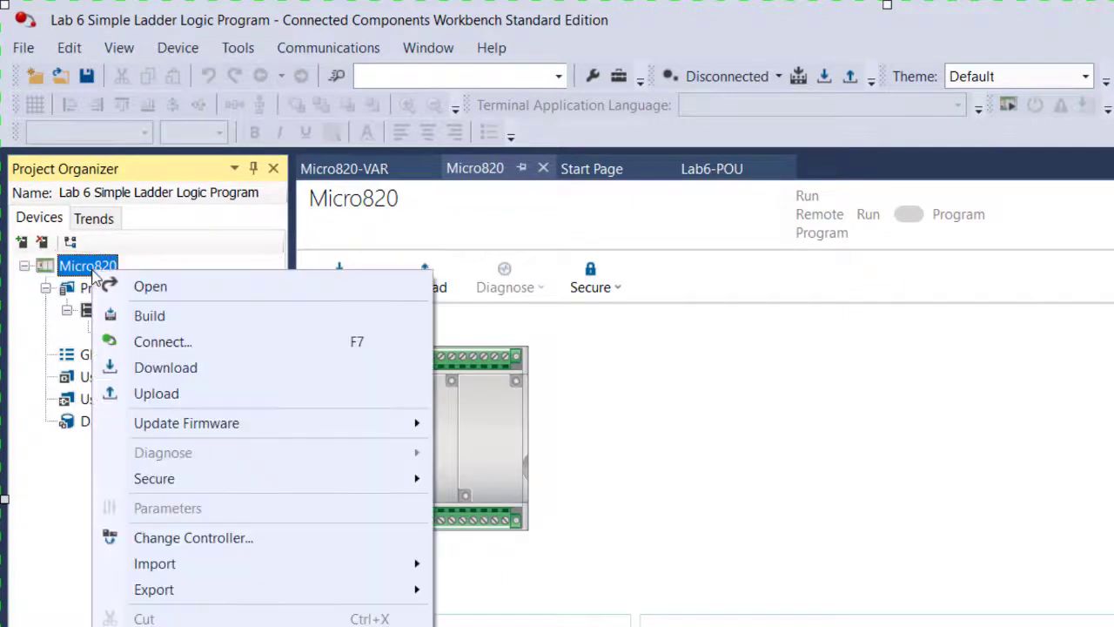
pyautogui.click(53, 471)
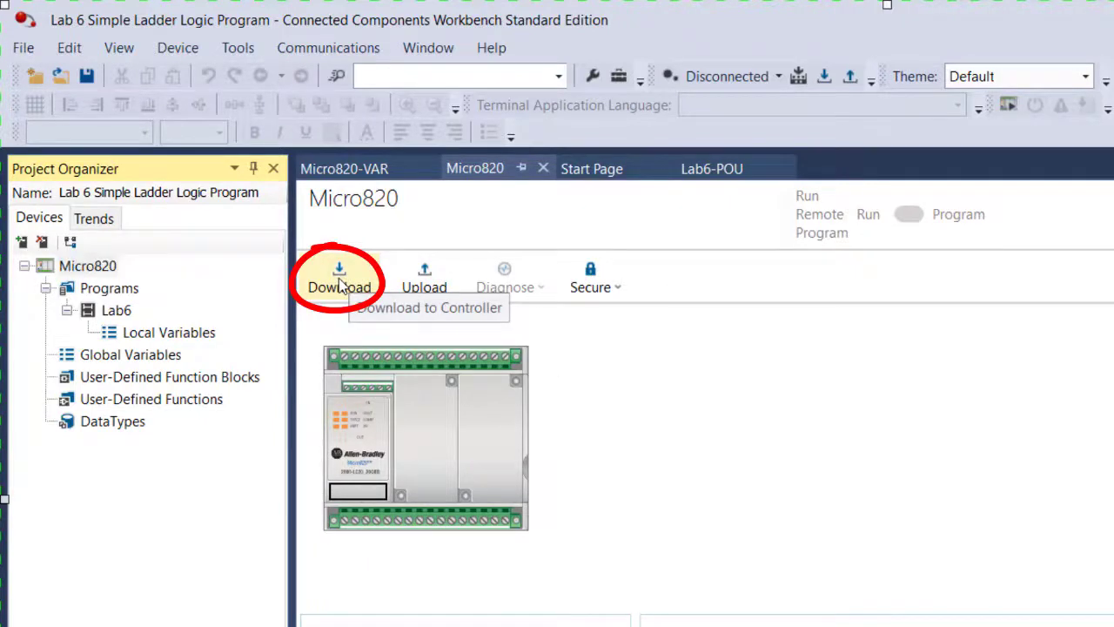
pyautogui.click(340, 279)
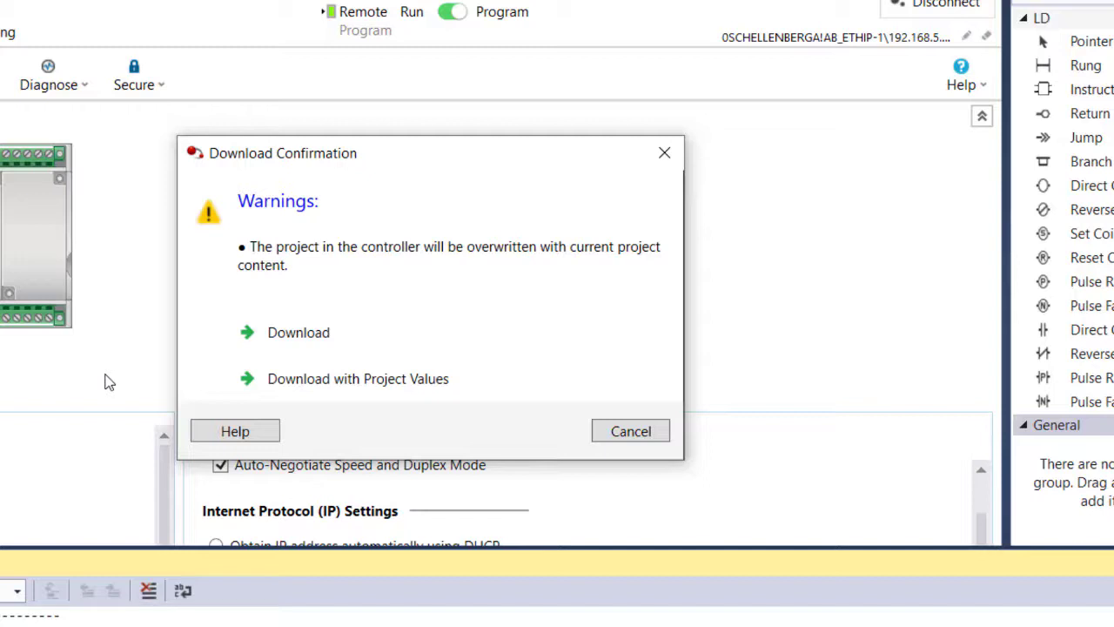
pyautogui.click(364, 380)
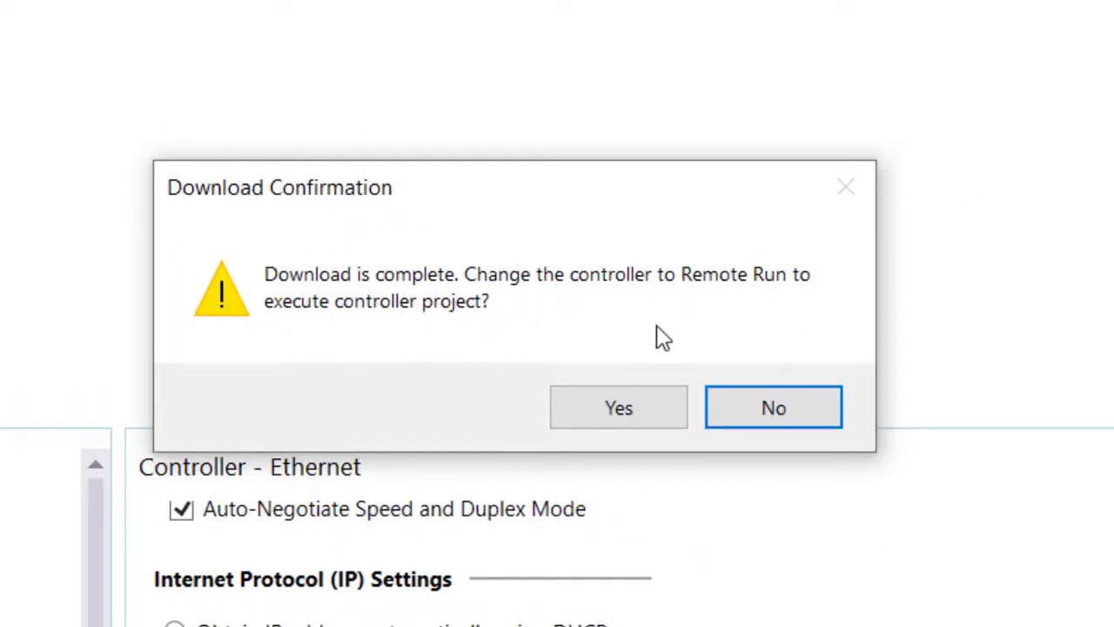
pyautogui.click(618, 408)
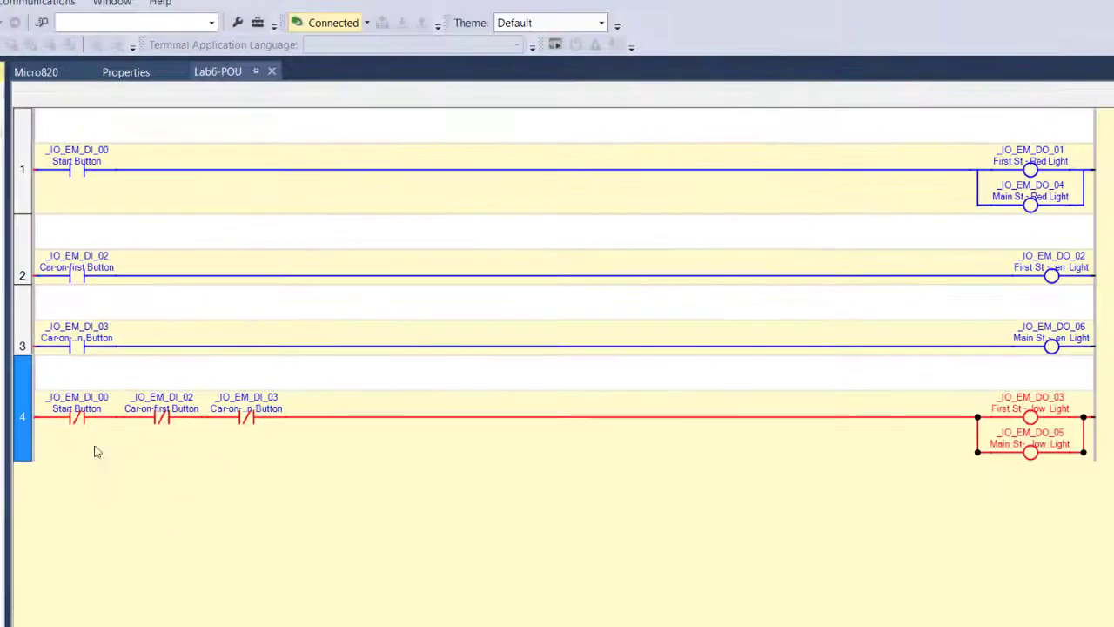